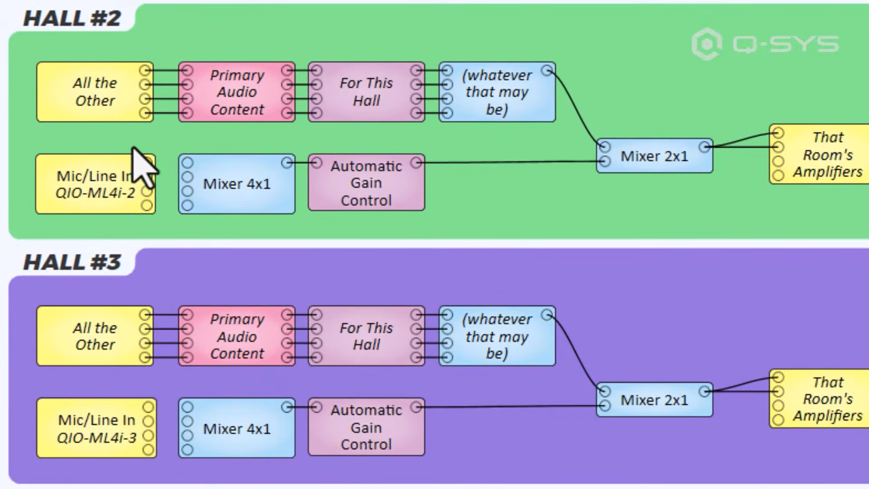
Step: Wire all four outputs of the Mic/Line In QIO-ML4i-2 block to the Mixer 4x1 inputs in Hall #2
{"action": "left_click", "coordinate": [132, 146]}
{"action": "left_click_drag", "start_coordinate": [138, 171], "coordinate": [158, 219]}
{"action": "left_click_drag", "start_coordinate": [146, 162], "coordinate": [187, 162]}
Step: Wire the four outputs of Mic/Line In QIO-ML4i-3 and of QIO-ML4i-4 to the Mixer 4x1 in their own halls
{"action": "left_click_drag", "start_coordinate": [135, 378], "coordinate": [159, 459]}
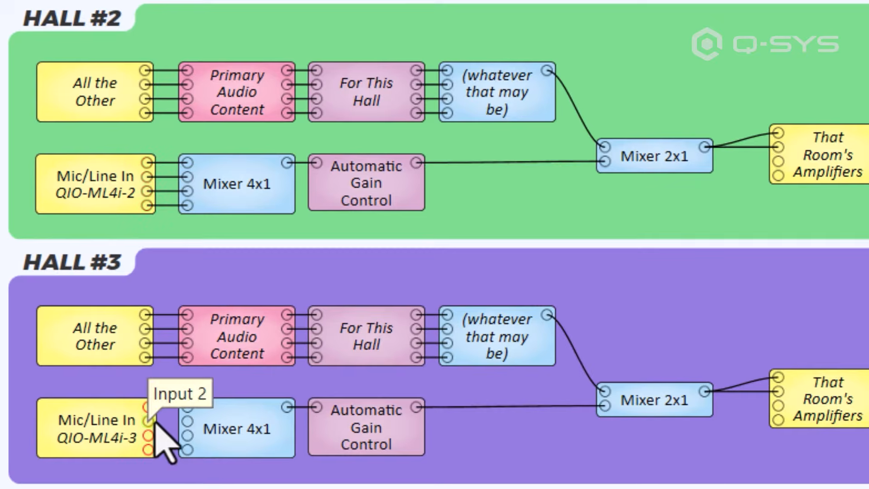
{"action": "left_click_drag", "start_coordinate": [149, 407], "coordinate": [158, 407]}
{"action": "left_click_drag", "start_coordinate": [156, 317], "coordinate": [186, 318]}
{"action": "left_click_drag", "start_coordinate": [127, 396], "coordinate": [187, 405]}
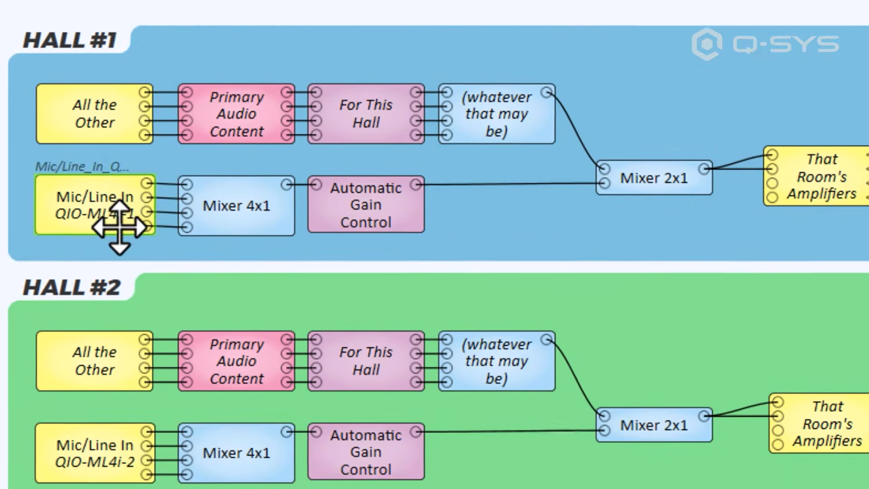
Step: Set Dynamically Paired to Yes for the QIO-ML4i-1 mic/line input device in Hall #1
{"action": "left_click", "coordinate": [120, 304]}
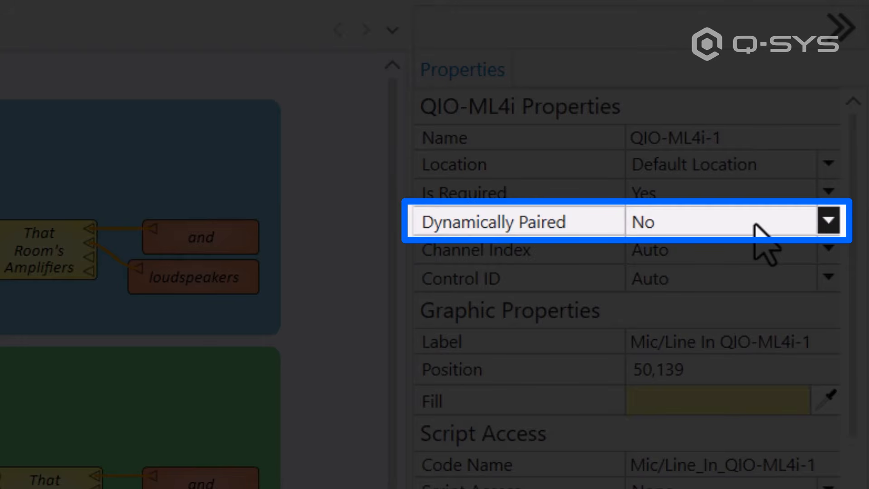
{"action": "left_click", "coordinate": [748, 228]}
{"action": "left_click", "coordinate": [750, 247]}
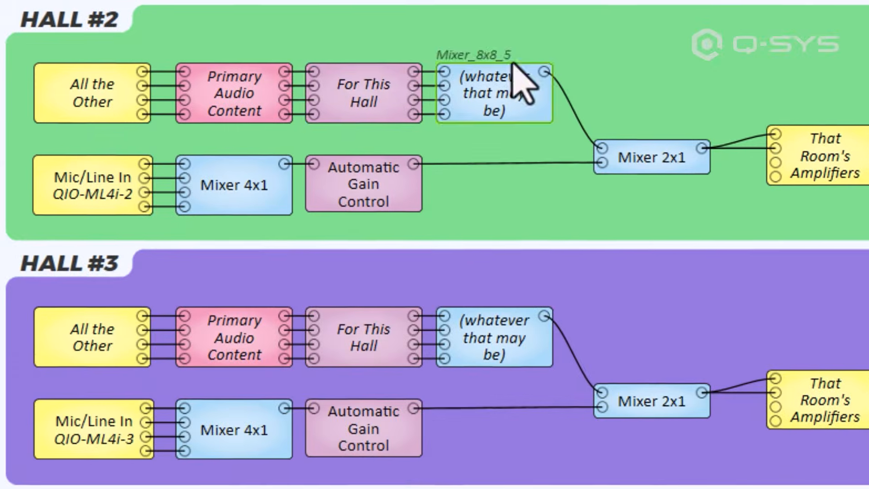
Step: Set Dynamically Paired to Yes and Is Required to No for the QIO-ML4i-2 device in Hall #2
{"action": "left_click", "coordinate": [82, 206]}
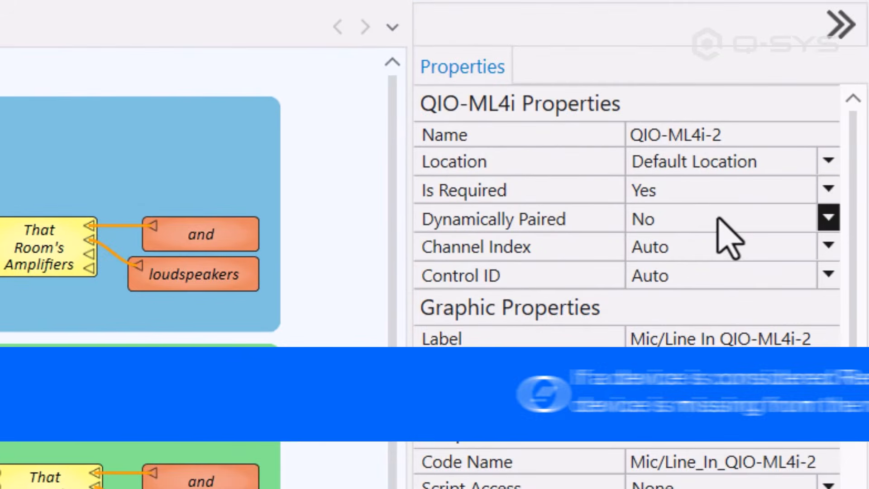
{"action": "left_click", "coordinate": [719, 218]}
{"action": "left_click", "coordinate": [725, 194]}
{"action": "left_click", "coordinate": [724, 241]}
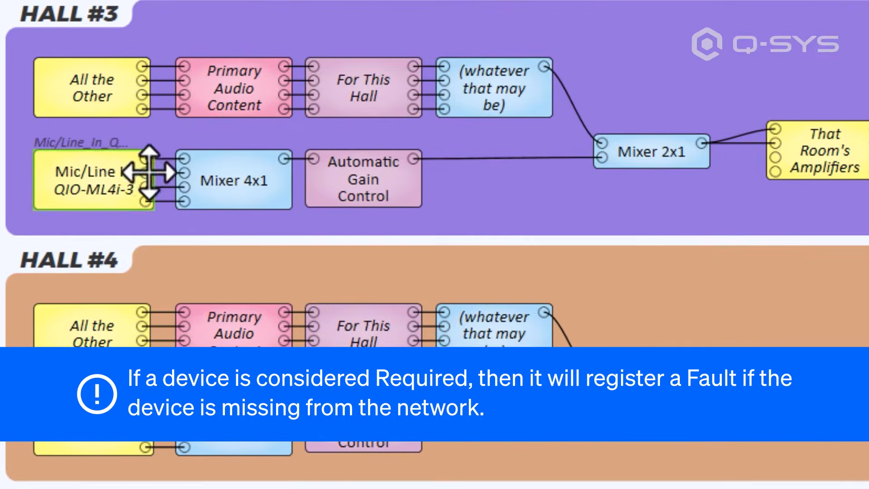
Step: Set Dynamically Paired to Yes and Is Required to No for the QIO-ML4i-3 device in Hall #3
{"action": "left_click", "coordinate": [718, 226]}
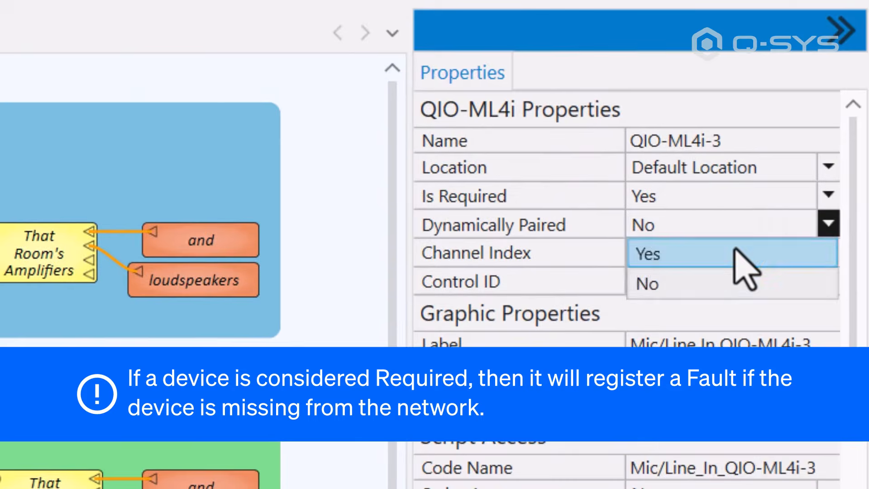
{"action": "left_click", "coordinate": [733, 249]}
{"action": "left_click", "coordinate": [741, 254]}
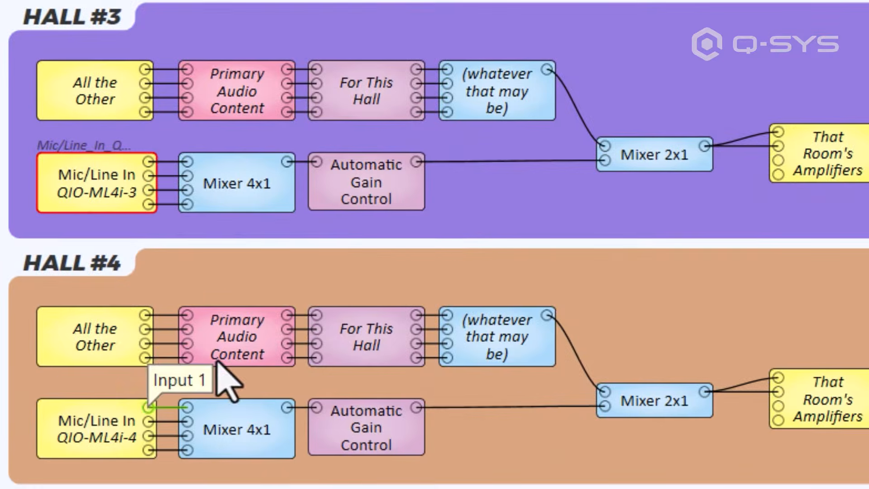
Step: Set Dynamically Paired to Yes and Is Required to No for the QIO-ML4i-4 device in Hall #4
{"action": "left_click", "coordinate": [93, 415]}
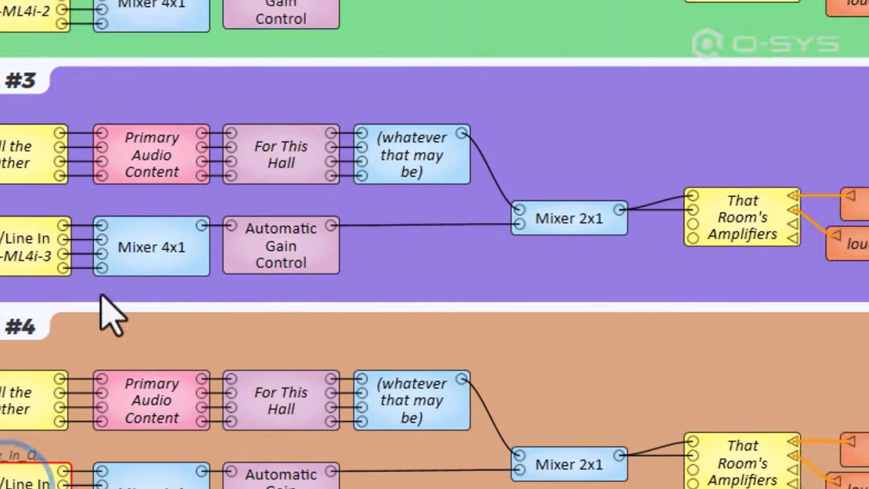
{"action": "left_click", "coordinate": [712, 220]}
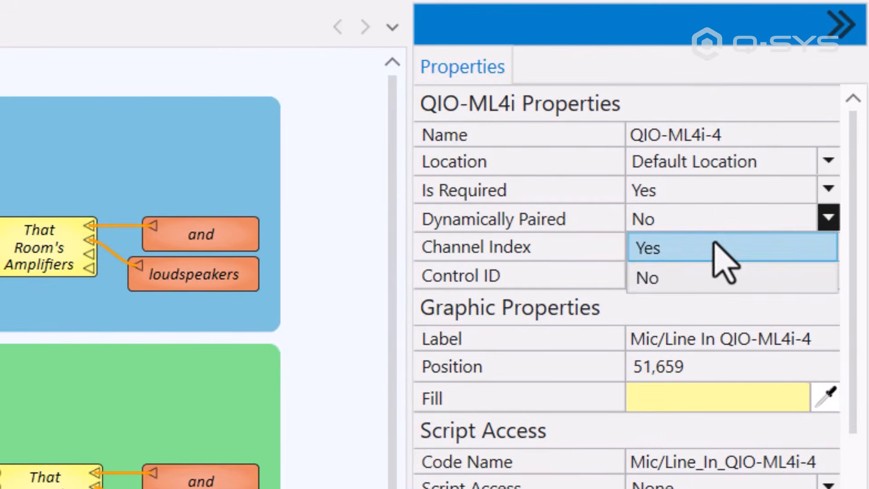
{"action": "left_click", "coordinate": [714, 247]}
{"action": "left_click", "coordinate": [714, 194]}
{"action": "left_click", "coordinate": [716, 248]}
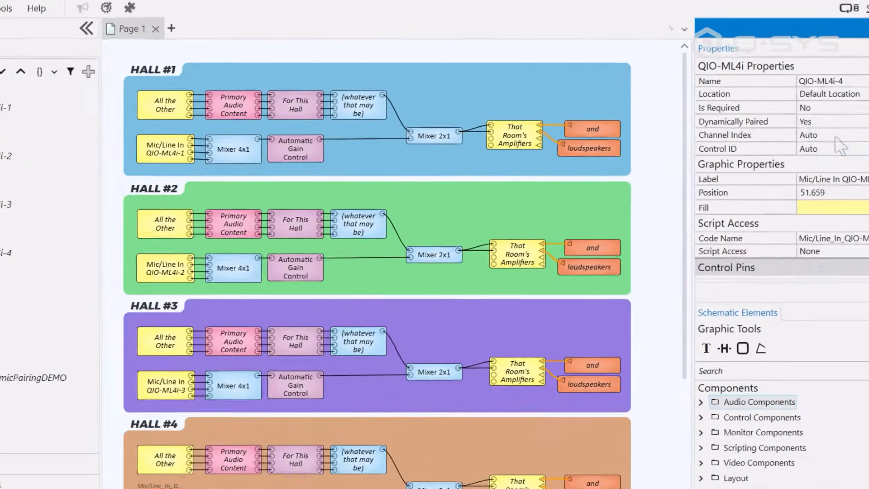
Step: Save the design to the Core and run it, and open the Dynamic Pairing page in Core Manager for editing
{"action": "key", "text": "F5"}
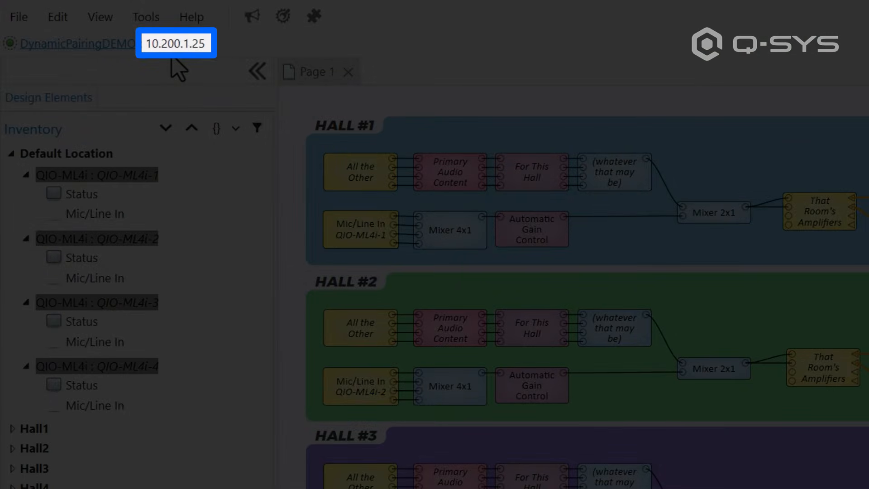
{"action": "left_click", "coordinate": [47, 48]}
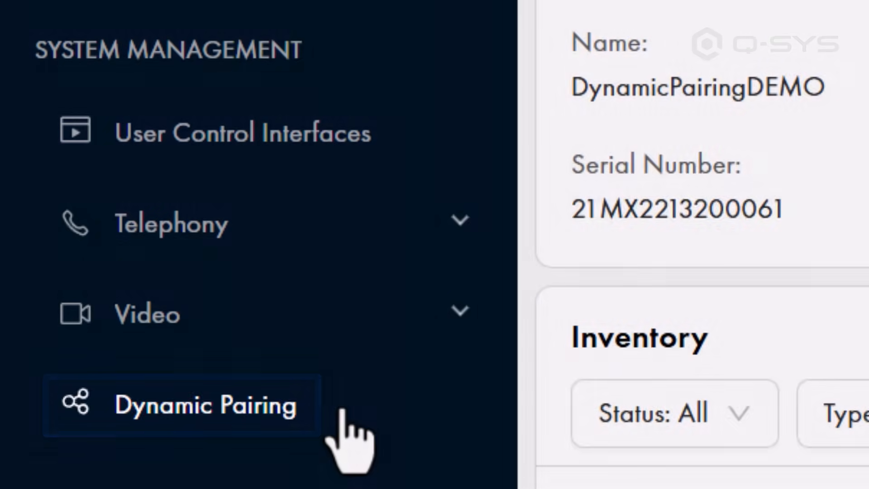
{"action": "left_click", "coordinate": [342, 410]}
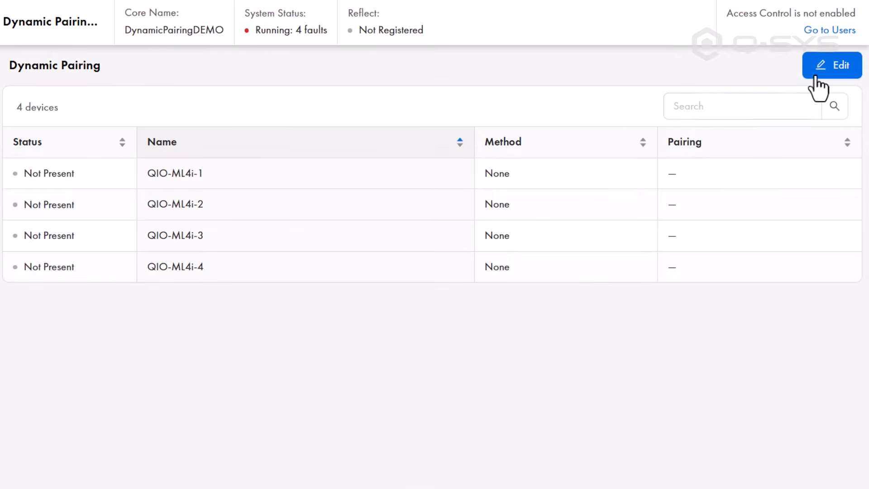
{"action": "left_click", "coordinate": [819, 86]}
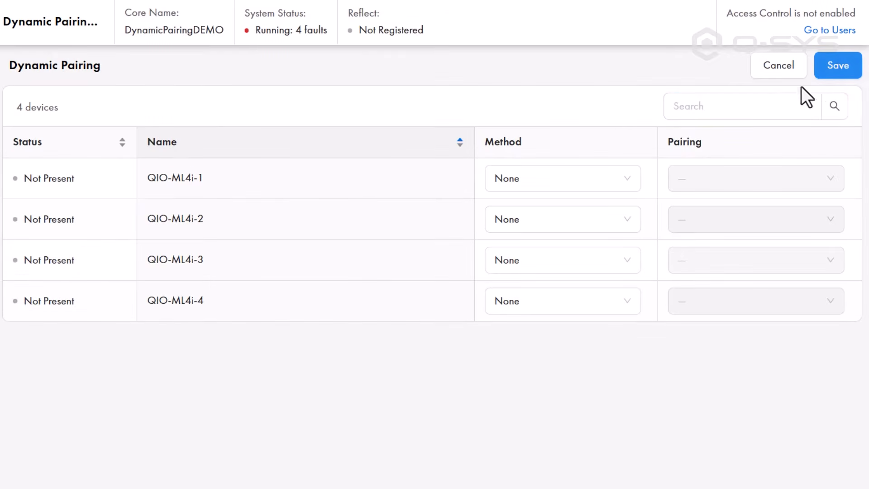
Step: Set the pairing method of QIO-ML4i-1 to Switch Port and pair it with 10:62:eb:50:1c:8d+5
{"action": "left_click", "coordinate": [629, 183]}
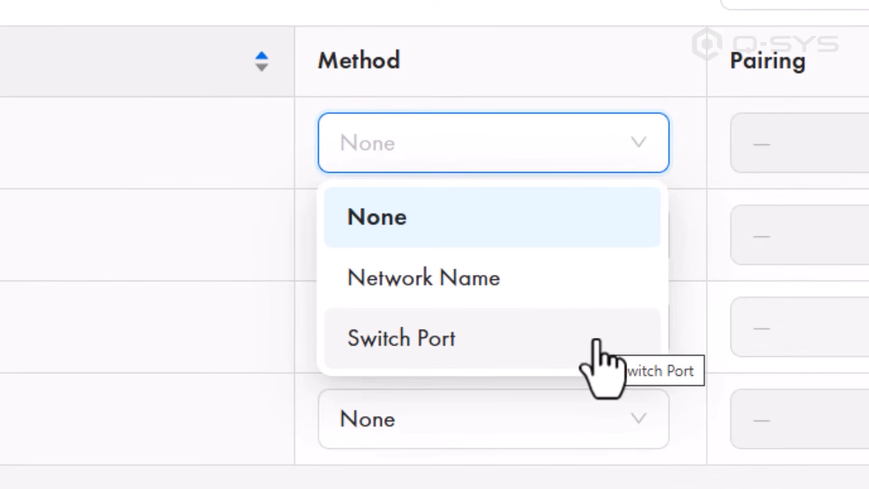
{"action": "left_click", "coordinate": [597, 340]}
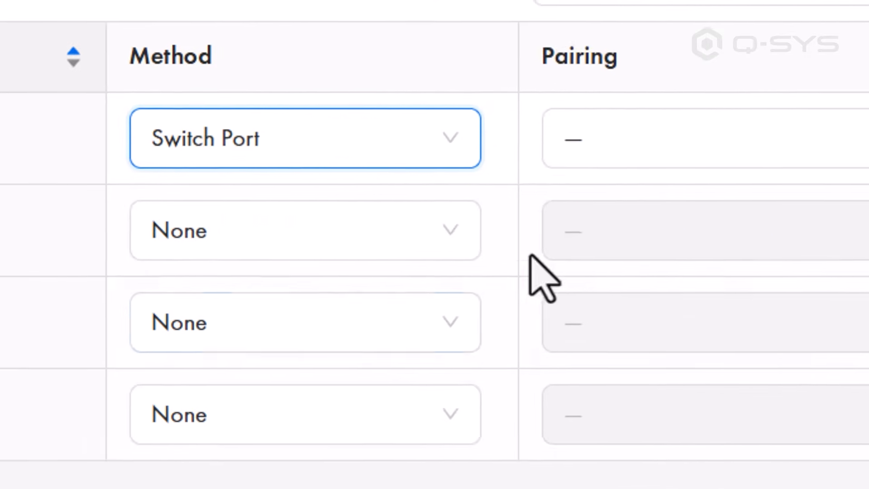
{"action": "left_click", "coordinate": [809, 139]}
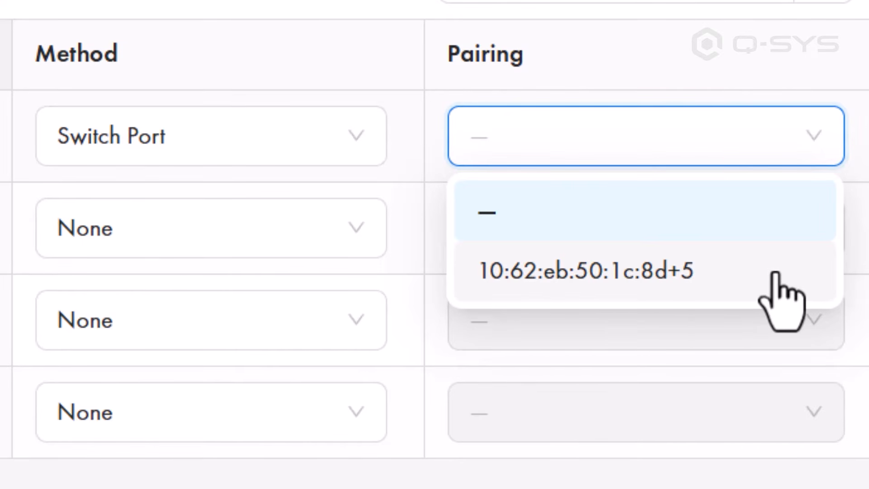
{"action": "left_click", "coordinate": [730, 279]}
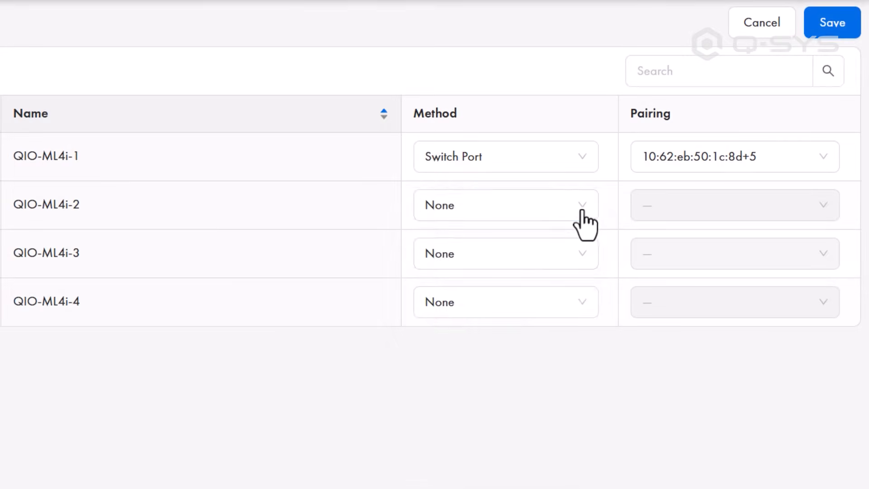
Step: Set the pairing method of QIO-ML4i-2 to Switch Port and pair it with 10:62:eb:50:1c:8d+6
{"action": "left_click", "coordinate": [582, 205]}
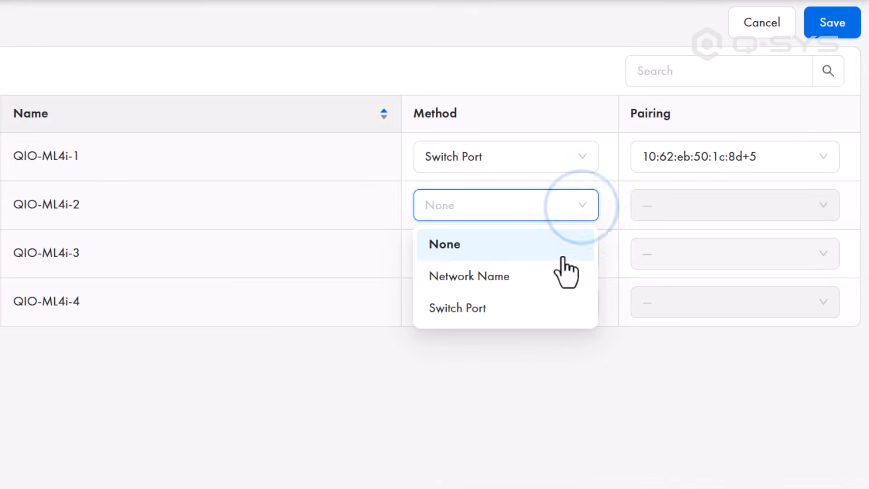
{"action": "left_click", "coordinate": [561, 304]}
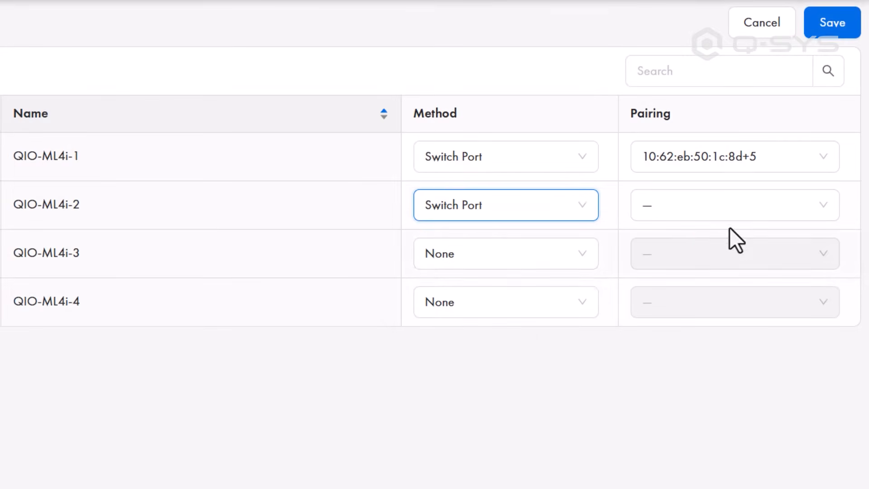
{"action": "left_click", "coordinate": [811, 206]}
{"action": "left_click", "coordinate": [799, 287]}
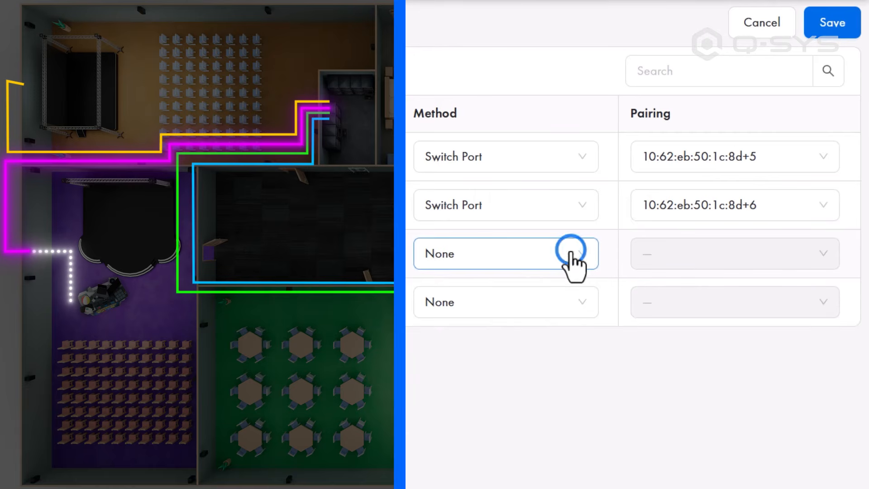
Step: Set the pairing method of QIO-ML4i-3 to Switch Port and pair it with 10:62:eb:50:1c:8d+7
{"action": "left_click", "coordinate": [571, 254]}
{"action": "left_click", "coordinate": [556, 360]}
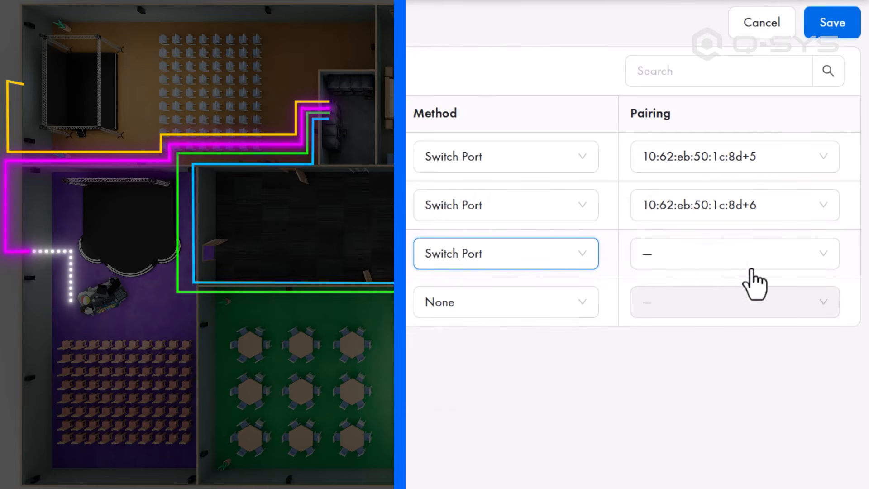
{"action": "left_click", "coordinate": [782, 254]}
{"action": "left_click", "coordinate": [786, 325]}
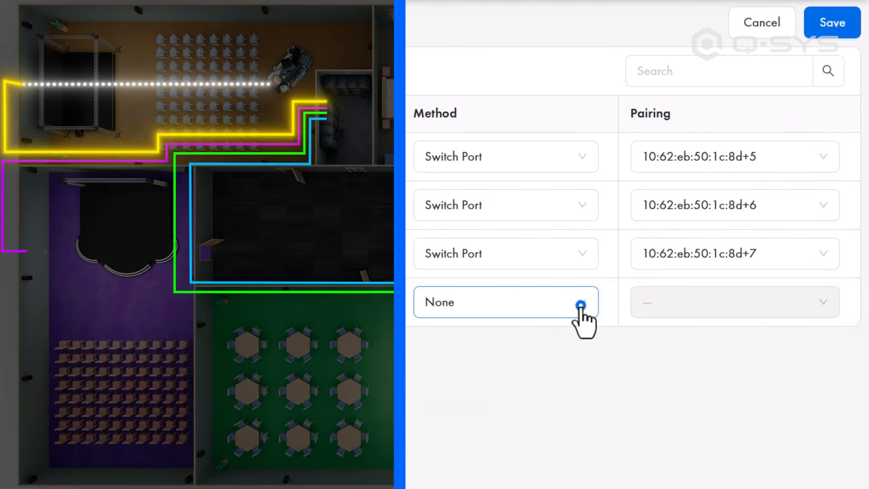
Step: Set the pairing method of QIO-ML4i-4 to Switch Port, choose its switch port, and save the dynamic pairings
{"action": "left_click", "coordinate": [581, 308]}
{"action": "left_click", "coordinate": [567, 406]}
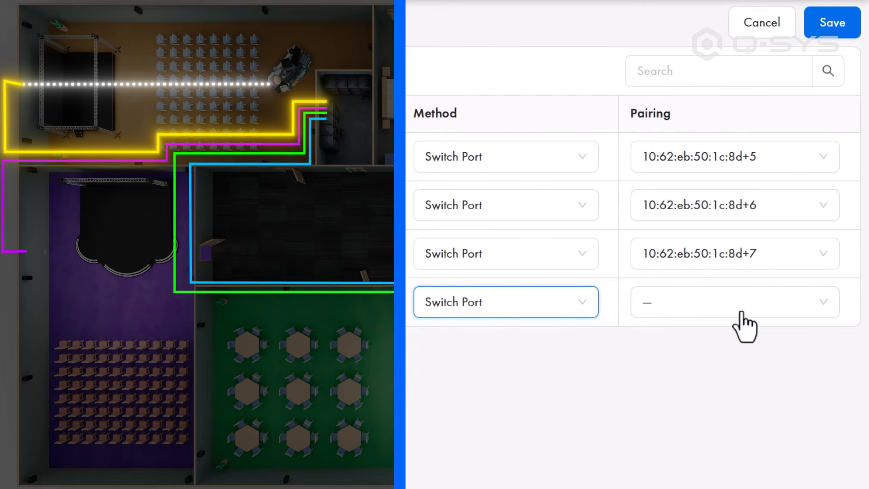
{"action": "left_click", "coordinate": [810, 309]}
{"action": "left_click", "coordinate": [793, 375]}
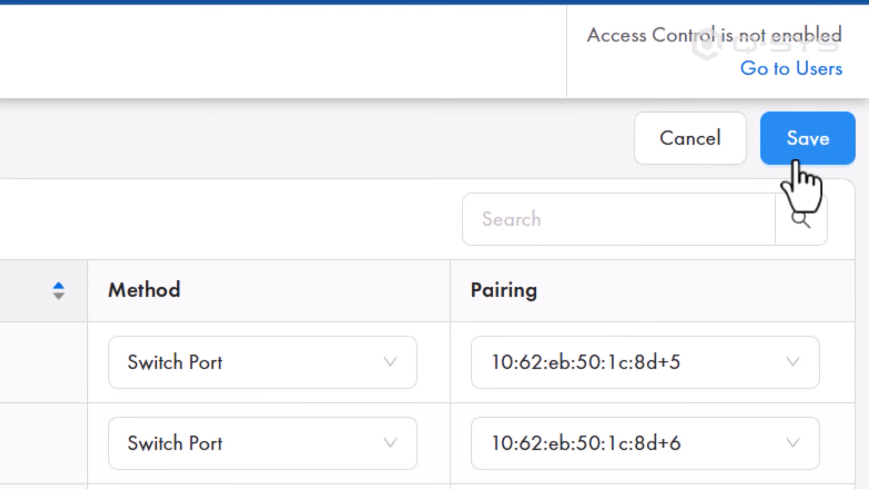
{"action": "left_click", "coordinate": [796, 162]}
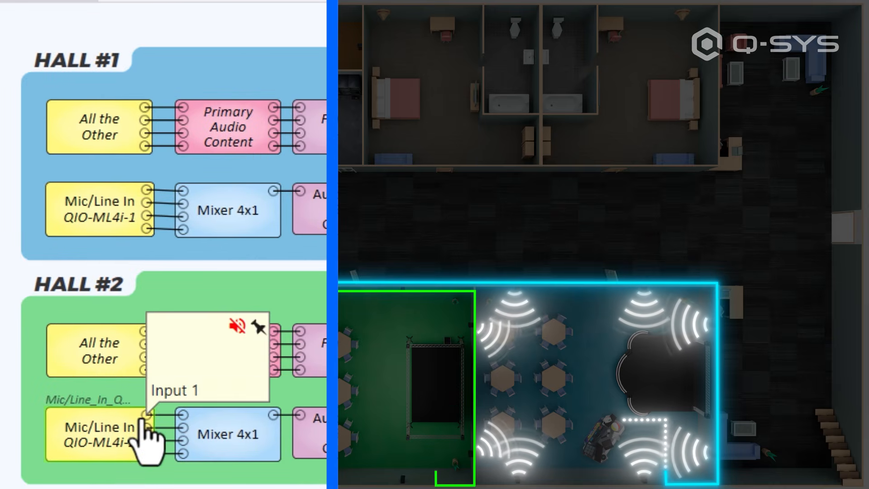
Step: Switch back to Q-SYS Designer and check the Input 1 signal of the Mic/Line In blocks in the other halls
{"action": "scroll", "coordinate": [131, 336], "scroll_direction": "down", "scroll_amount": 3}
{"action": "mouse_move", "coordinate": [145, 413]}
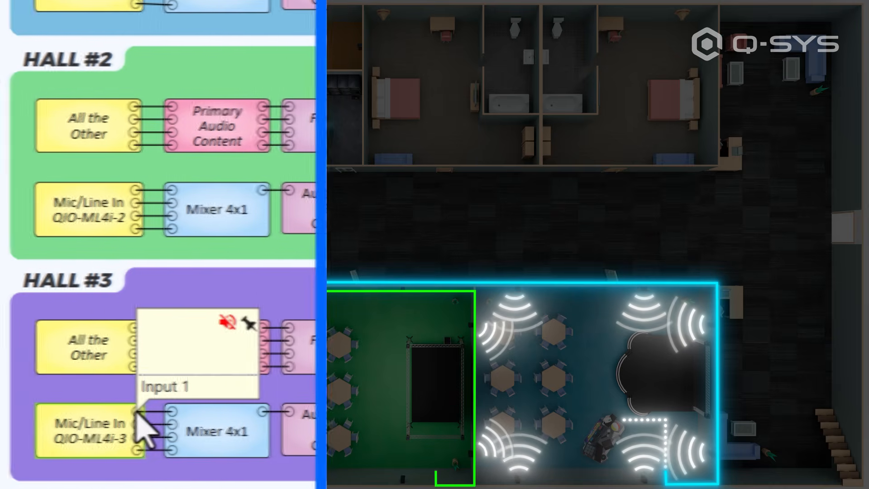